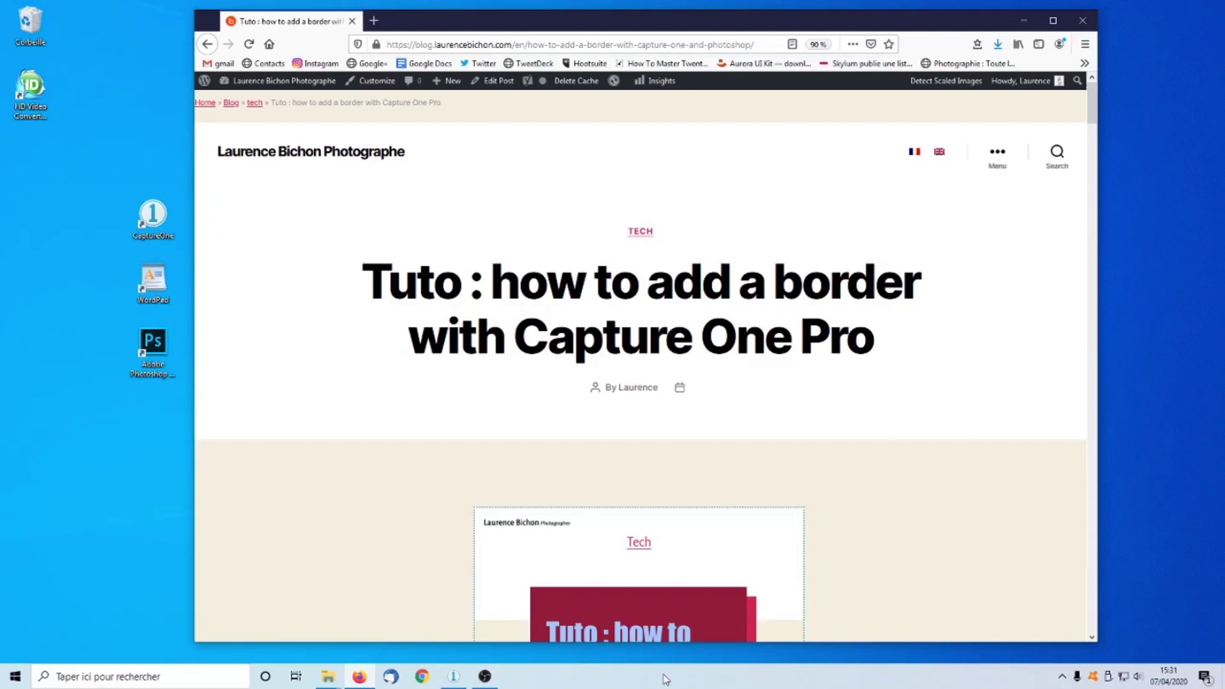
Create a new text document named frameScript in the SCRIPT folder.
mouse_move(344, 678)
click(392, 600)
double_click(429, 268)
right_click(430, 276)
mouse_move(484, 424)
click(661, 543)
text(frameScript)
key(Return)
Change the file's extension from .txt to .jsx, accepting the extension change.
right_click(462, 229)
click(501, 492)
click(471, 227)
key(BackSpace)
key(BackSpace)
key(BackSpace)
text(jsx)
key(Return)
click(680, 344)
Open FrameScript.jsx in WordPad.
right_click(459, 227)
mouse_move(677, 304)
click(746, 349)
Scroll the blog tutorial to the 'Write an Adobe Java script' section and select the frame script code.
click(359, 676)
double_click(835, 338)
drag(723, 342, 355, 287)
click(500, 42)
click(560, 181)
scroll(624, 355, down, 2)
scroll(625, 356, down, 20)
scroll(624, 361, down, 20)
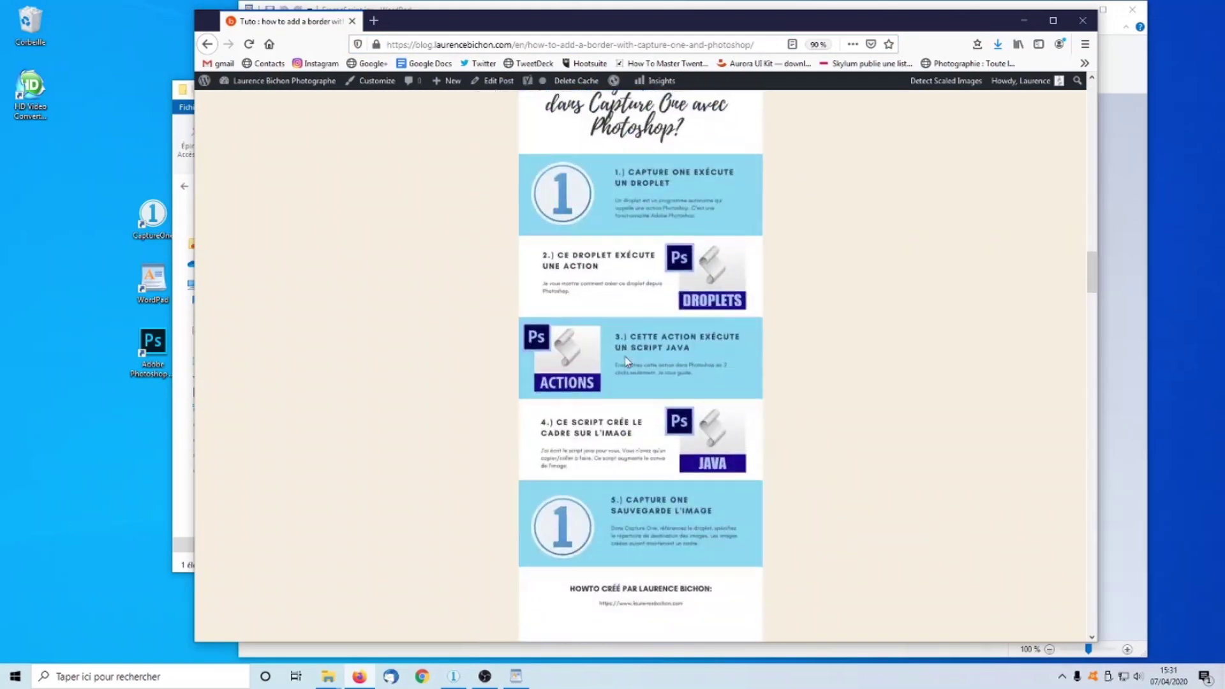
scroll(625, 356, down, 1)
drag(499, 265, 581, 514)
scroll(546, 402, down, 3)
Paste the copied frame script into FrameScript.jsx and close the WordPad document.
click(518, 678)
key(ctrl+v)
click(1131, 10)
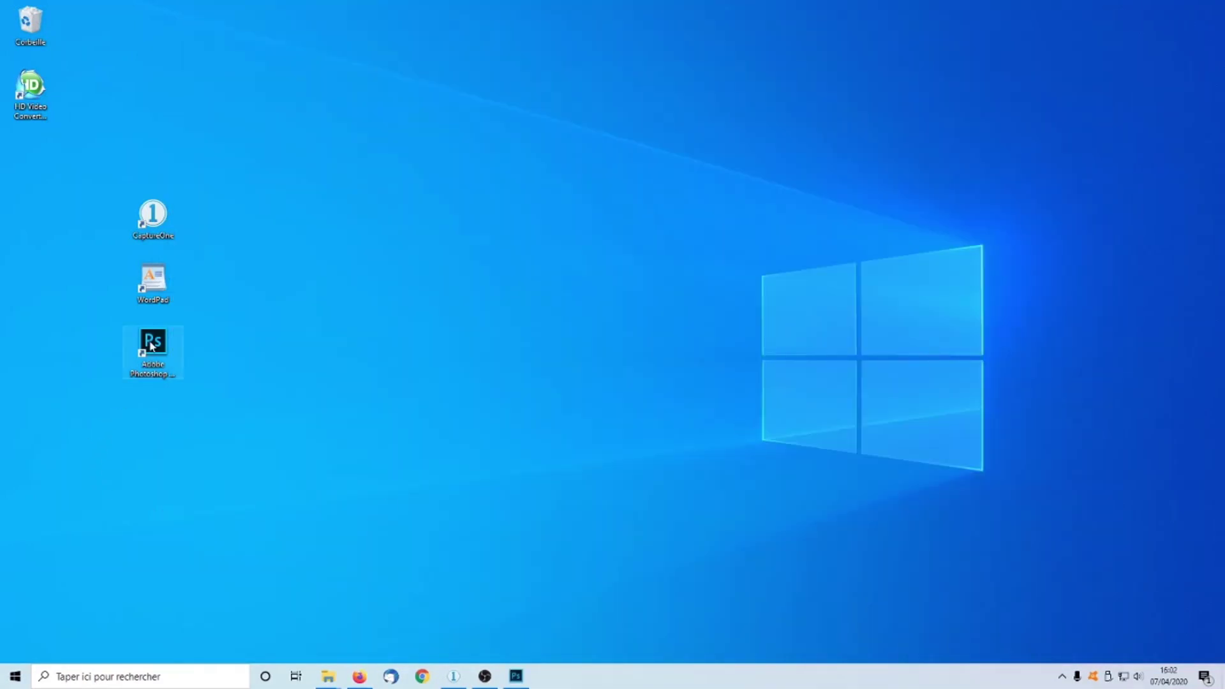
Launch Photoshop and create a new Untitled-1 document with default settings.
double_click(152, 346)
click(35, 9)
click(43, 22)
click(737, 150)
Show the Actions panel and create a new action set named MySet.
click(268, 8)
click(285, 98)
click(616, 88)
click(961, 58)
click(990, 92)
text(MySet)
key(Return)
Create a FrameAction action in MySet and start recording.
click(928, 241)
text(FrameActio)
key(Return)
click(34, 9)
Run I:\C1\SCRIPT\FrameScript.jsx via File > Scripts > Browse, then stop recording.
mouse_move(67, 295)
click(205, 427)
click(133, 471)
click(137, 482)
click(176, 504)
double_click(424, 107)
click(850, 241)
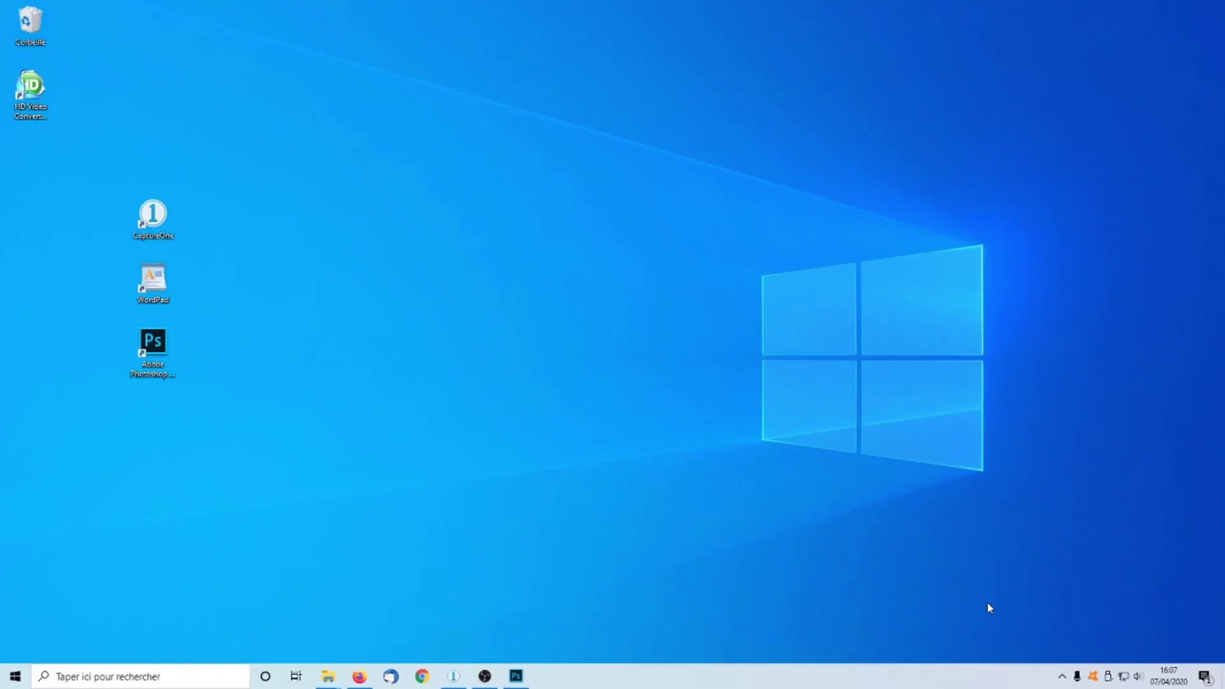
Open FrameScript.jsx from the SCRIPT folder in WordPad.
mouse_move(328, 675)
click(382, 579)
right_click(496, 221)
mouse_move(547, 301)
click(794, 341)
Remove the // before the doc.save() and doc.close() lines, then minimize WordPad.
key(Delete)
key(Delete)
click(515, 473)
key(Delete)
key(Delete)
click(1073, 10)
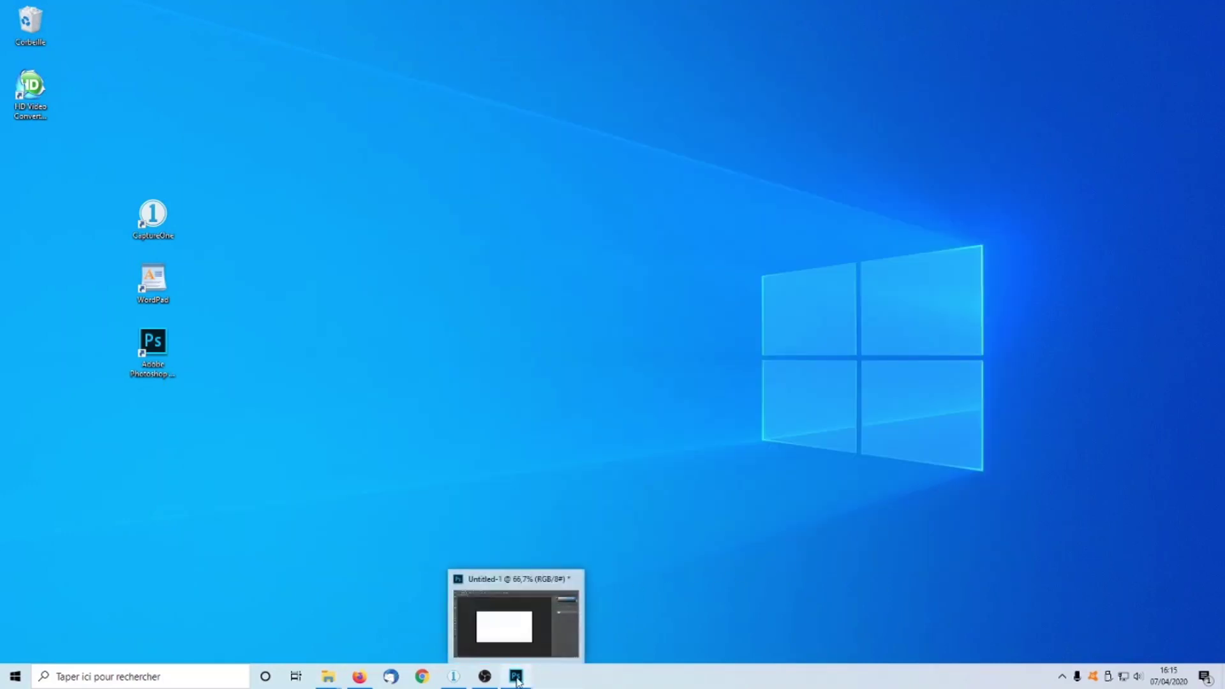
Start a droplet and set its save location to I:\C1\DROPLET\FrameDroplet.exe.
click(516, 677)
click(35, 8)
mouse_move(97, 282)
click(223, 305)
click(222, 316)
click(379, 130)
double_click(483, 190)
click(299, 595)
drag(311, 595, 239, 599)
text(FrameDroplet)
key(Return)
Set the droplet to play MySet's FrameAction and create it.
click(268, 370)
click(261, 406)
click(265, 390)
click(266, 402)
click(764, 296)
Close the Untitled-1 document without saving changes.
click(35, 8)
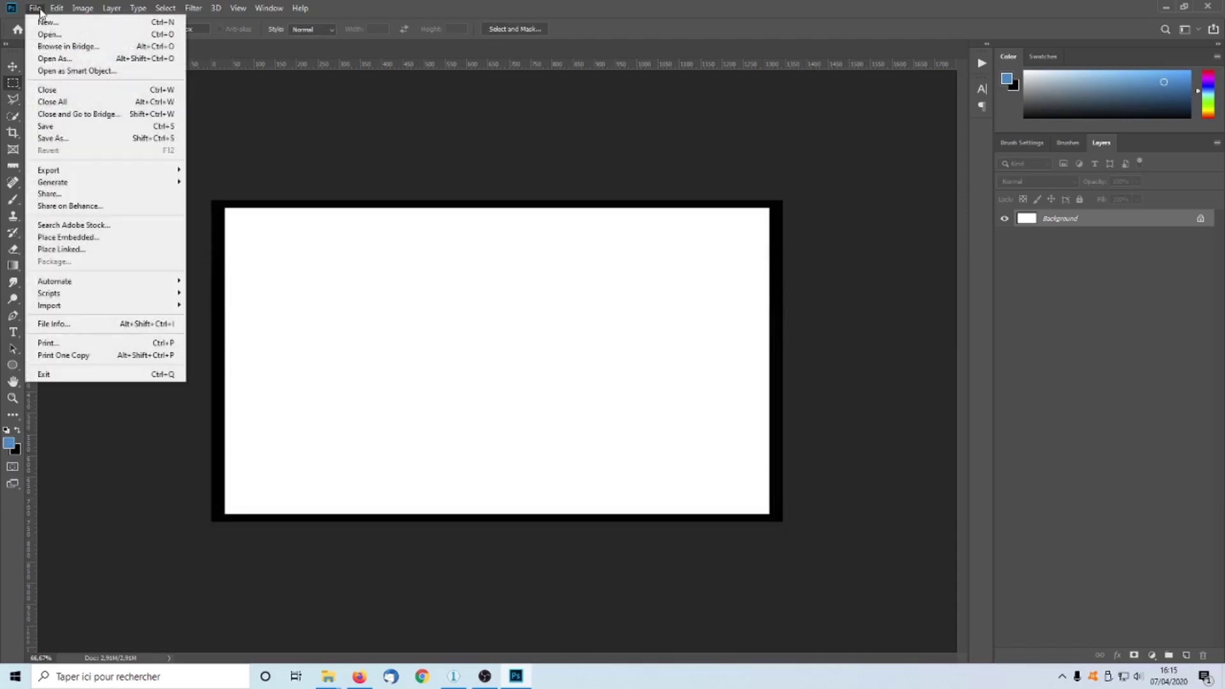
click(49, 90)
click(603, 251)
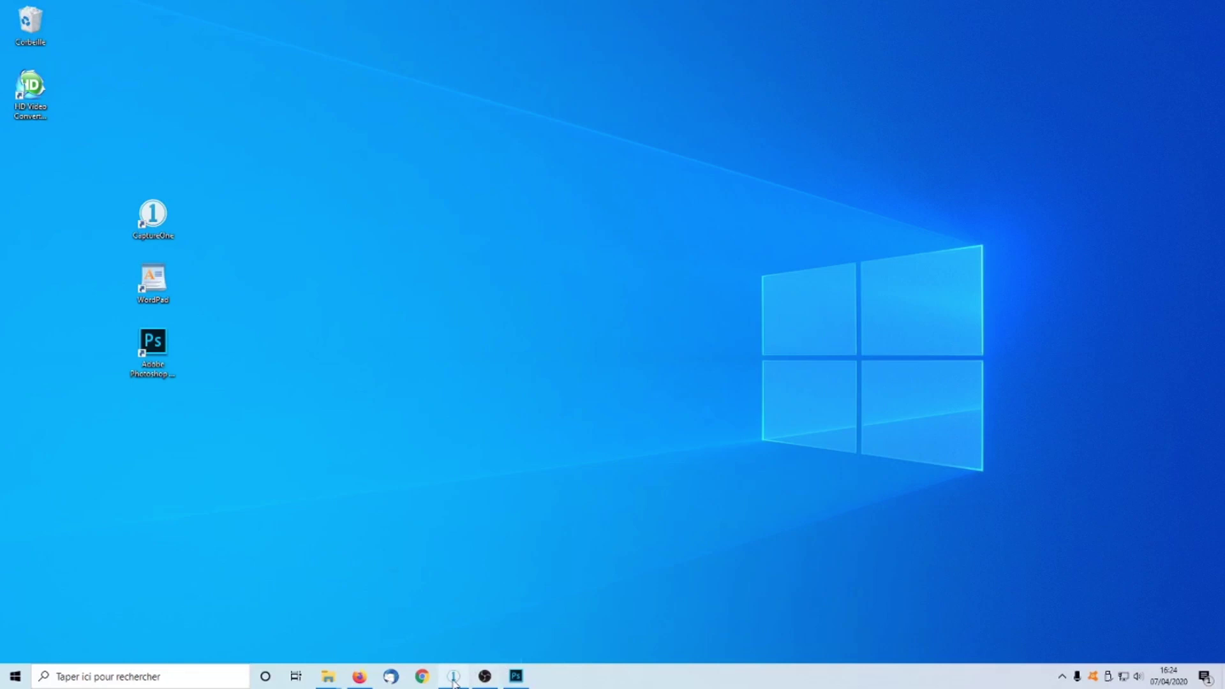
Select the JPEG sRGB recipe and set its output destination to the C1 JPEG-export folder.
click(454, 677)
click(148, 51)
click(56, 106)
click(99, 415)
click(92, 572)
click(582, 521)
double_click(806, 348)
double_click(809, 362)
click(1003, 580)
Set the recipe's Open With application to DROPLET\FrameDroplet.exe.
click(153, 373)
click(127, 454)
key(alt+Up)
double_click(811, 350)
click(814, 351)
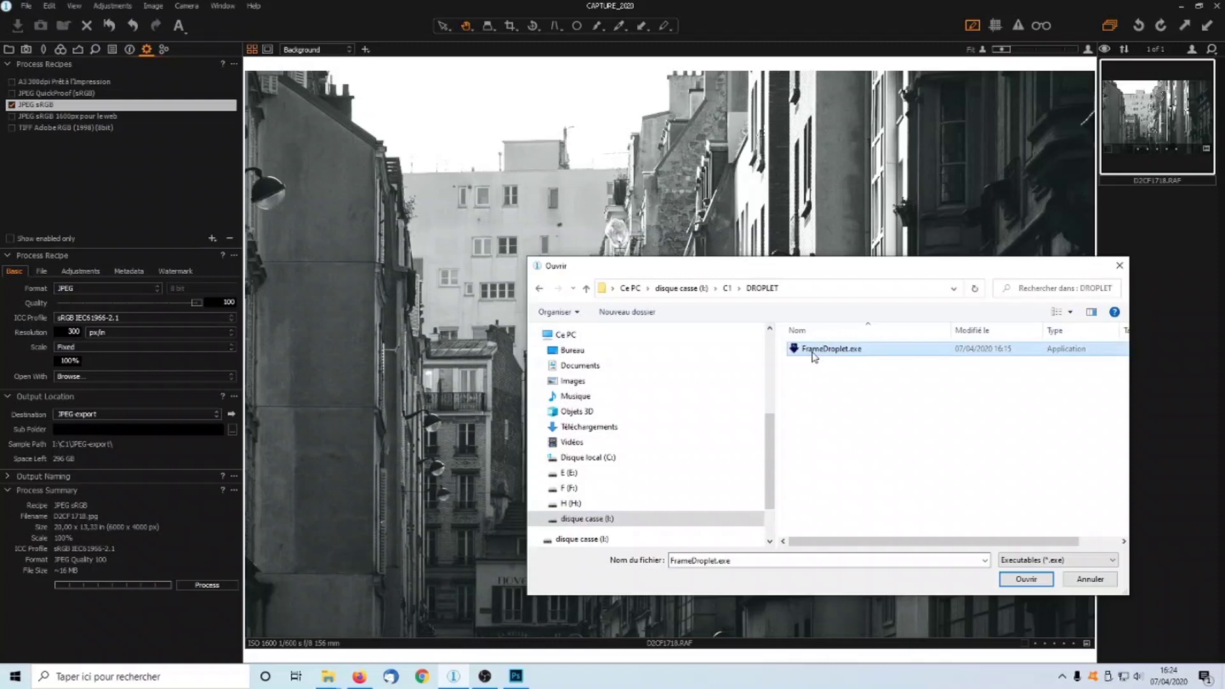
click(1033, 581)
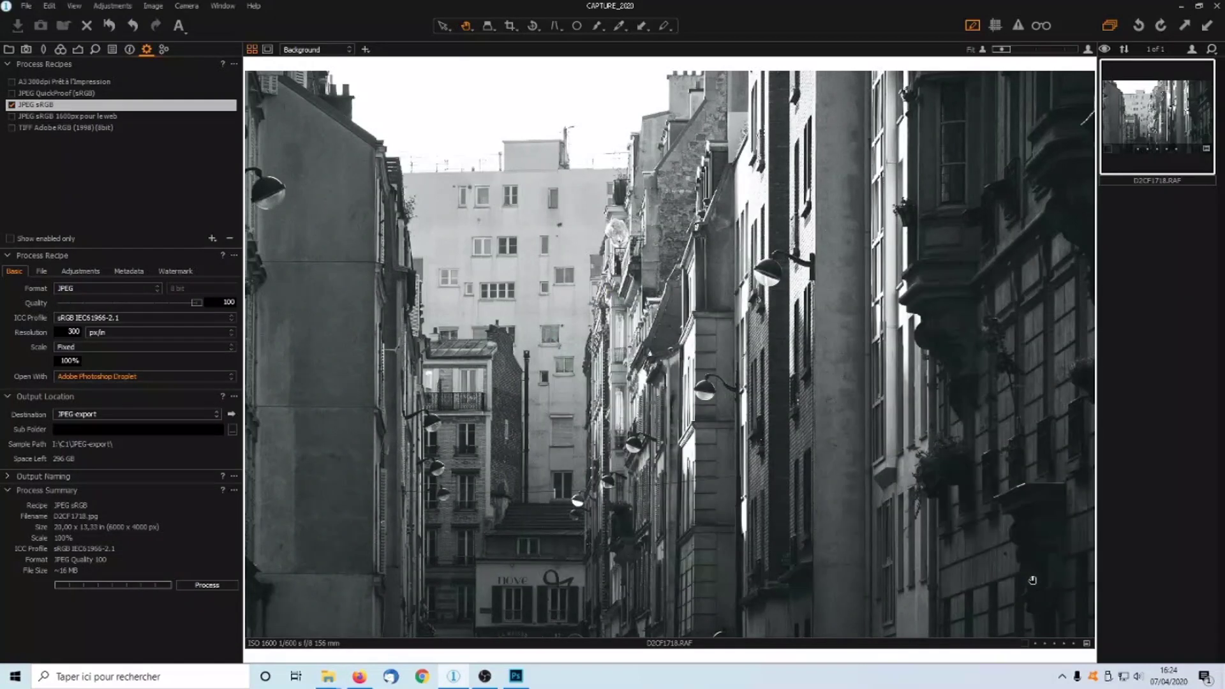
Start processing the street photo from the Process Summary panel.
click(206, 586)
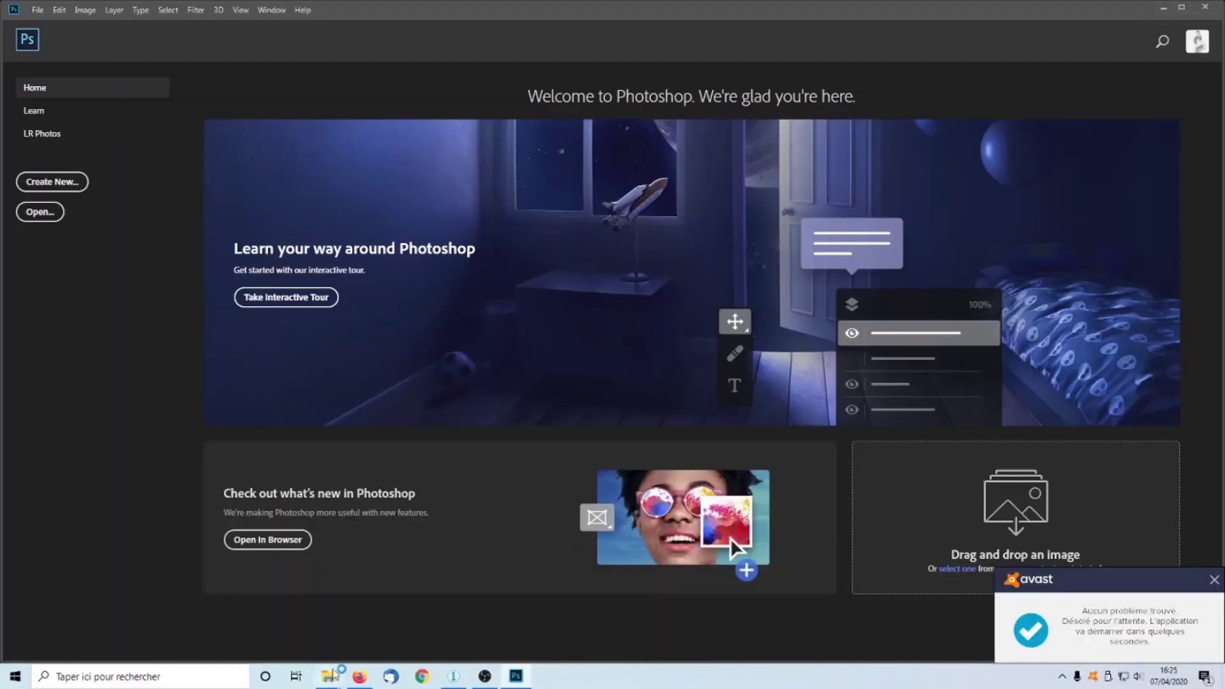
Show the C1 JPEG-export folder containing the exported D2CF1718.jpg in File Explorer.
mouse_move(331, 675)
click(400, 579)
click(279, 504)
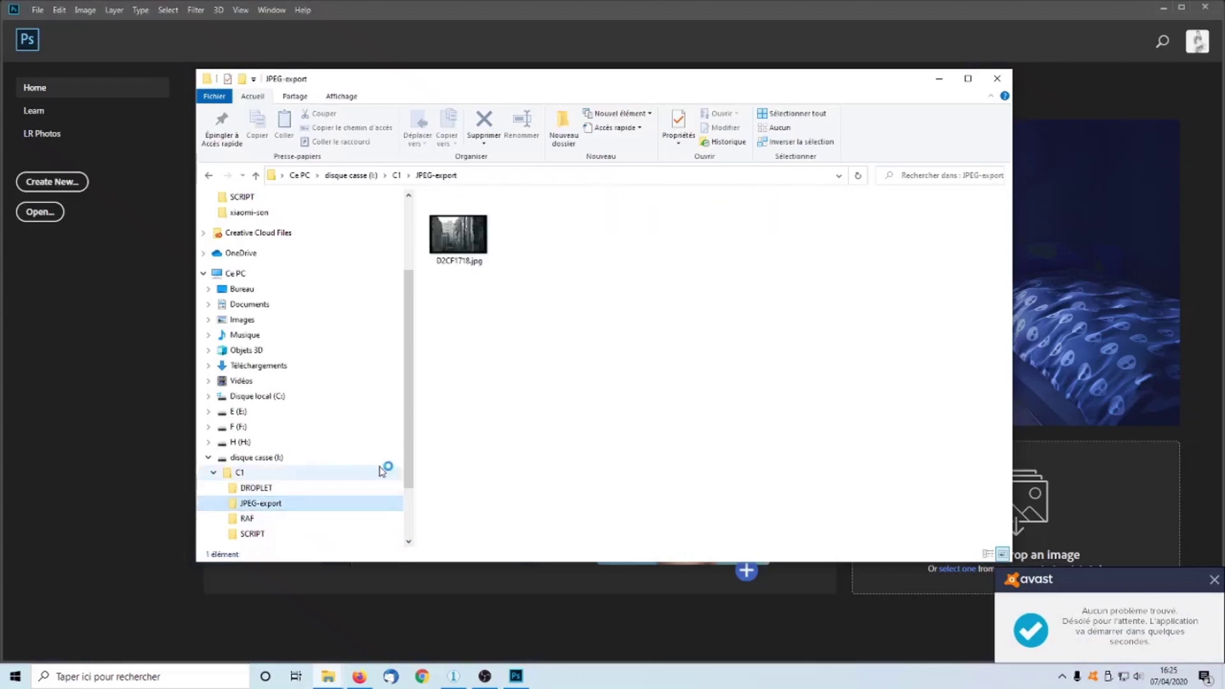